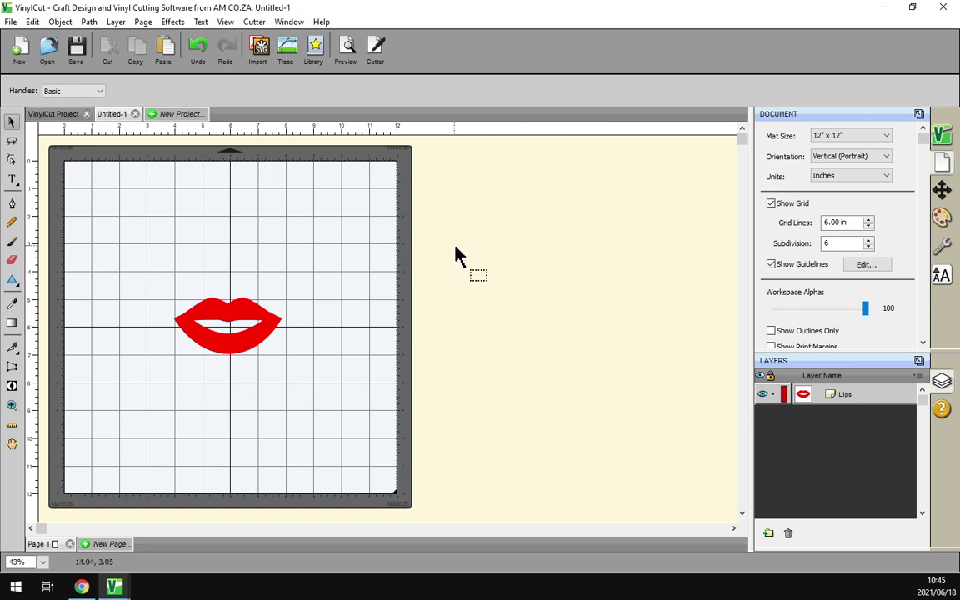
In the cut settings, set the cut mode to Origin Point and enable Cut Copies
click(377, 57)
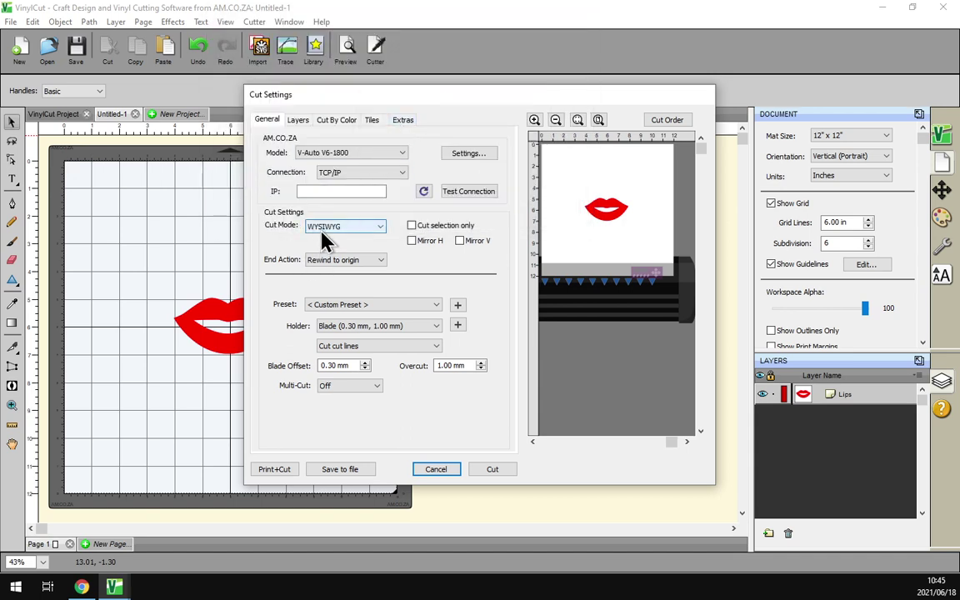
click(330, 231)
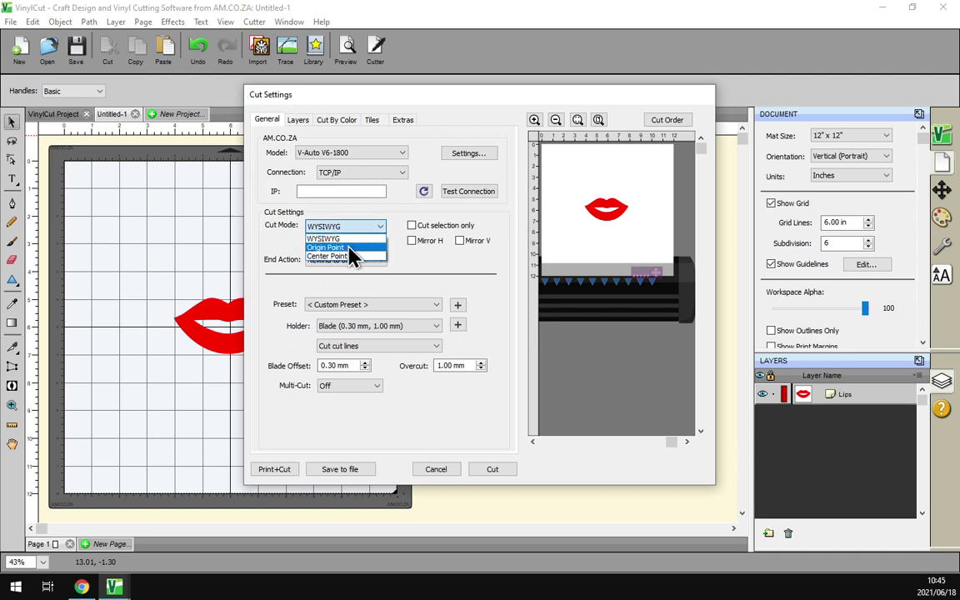
click(343, 246)
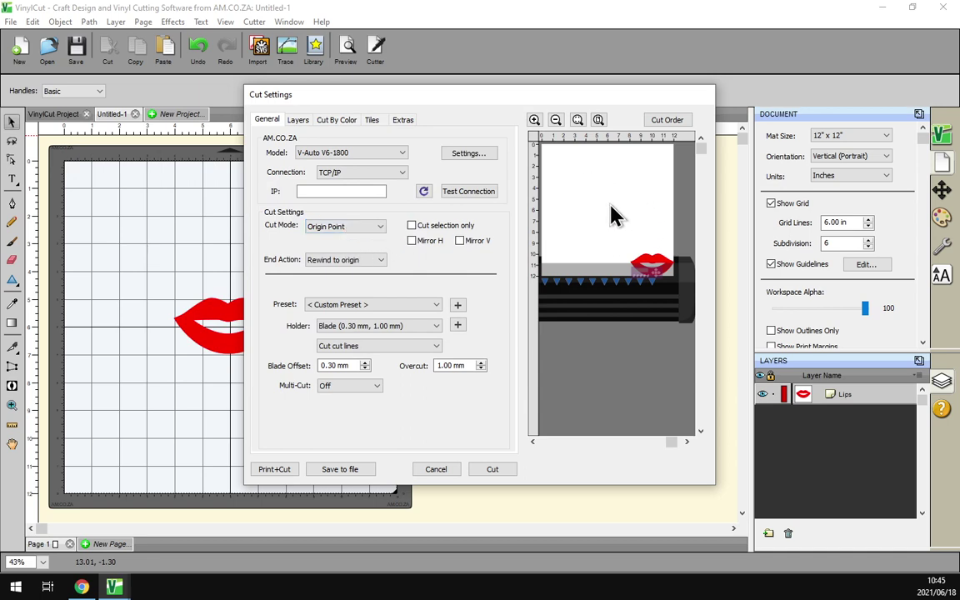
click(408, 123)
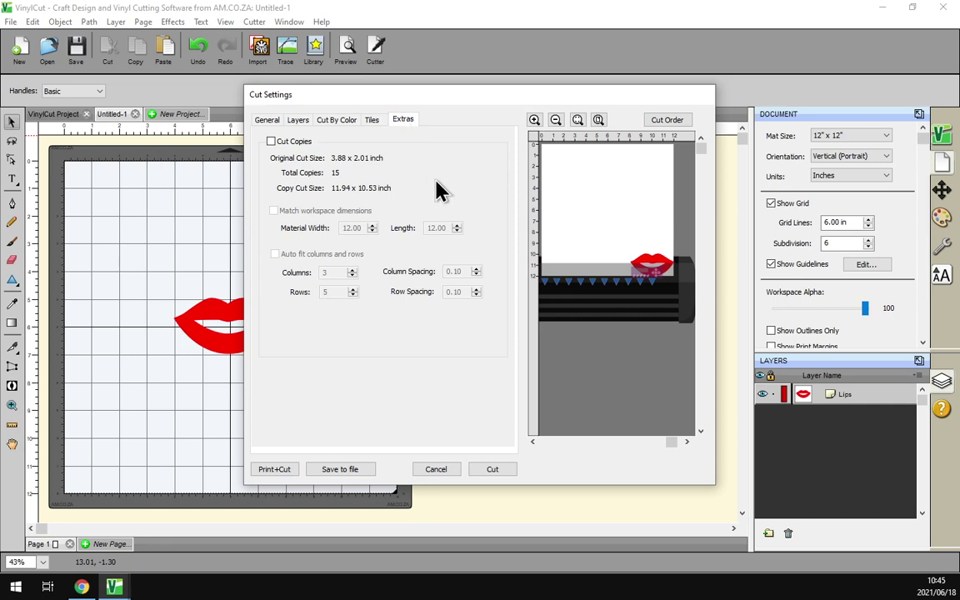
click(271, 143)
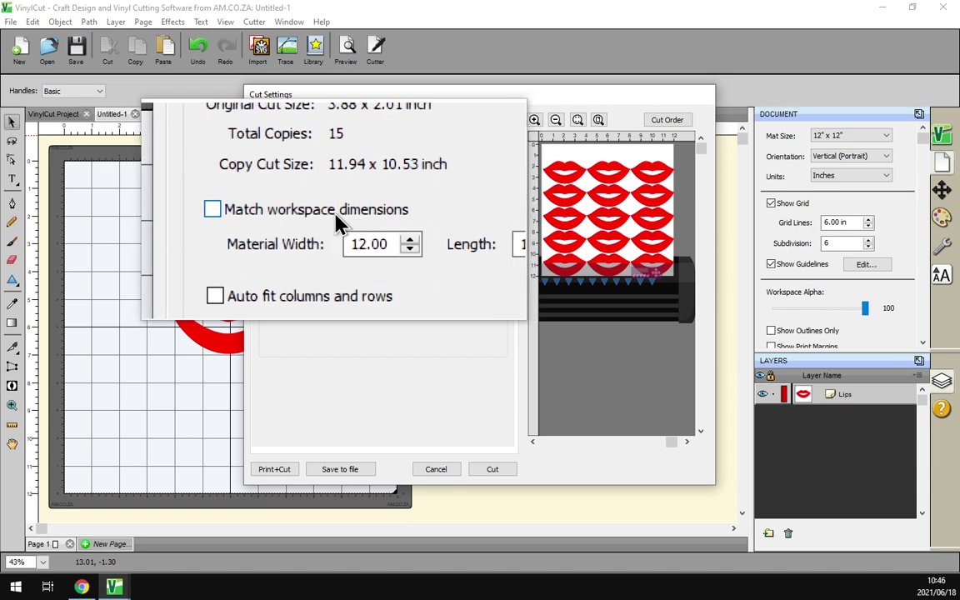
Try the options to match the workspace dimensions and auto fit columns and rows, turning each back off
click(268, 209)
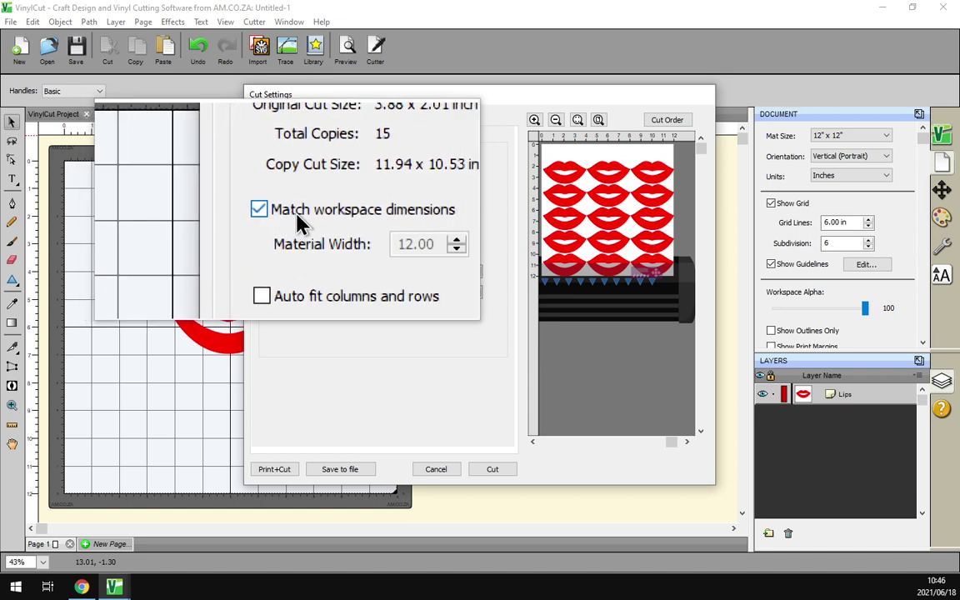
click(276, 214)
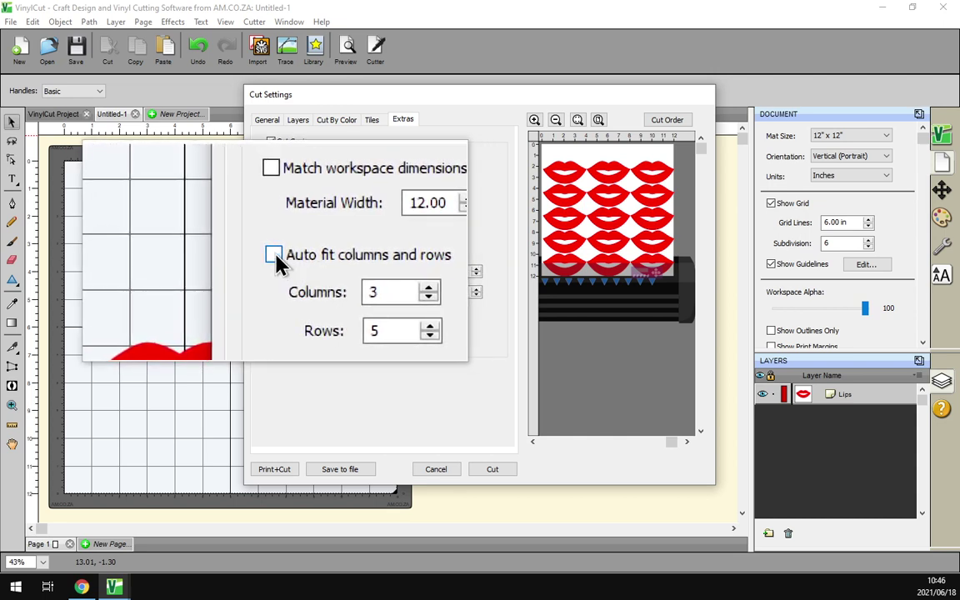
click(275, 257)
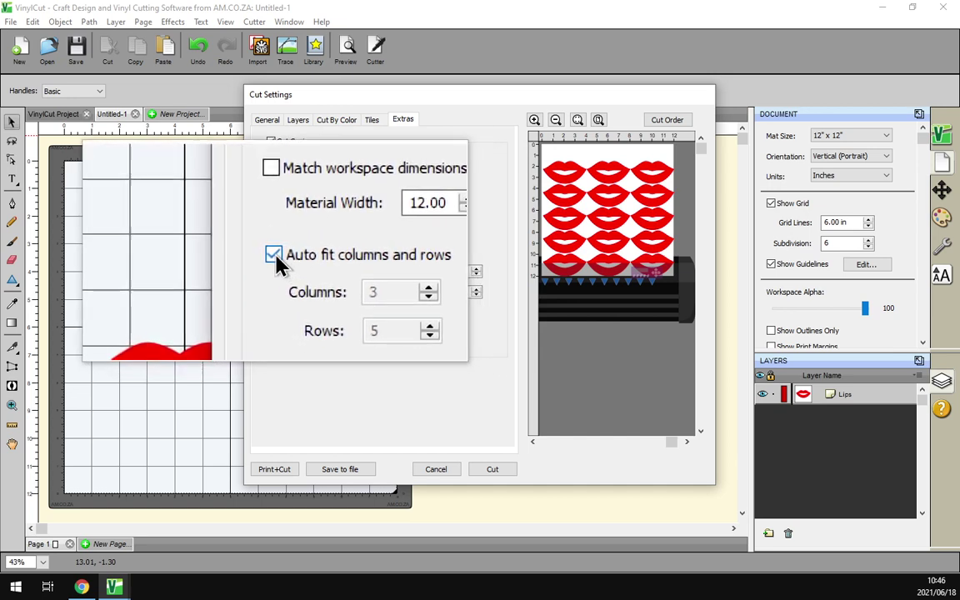
click(274, 255)
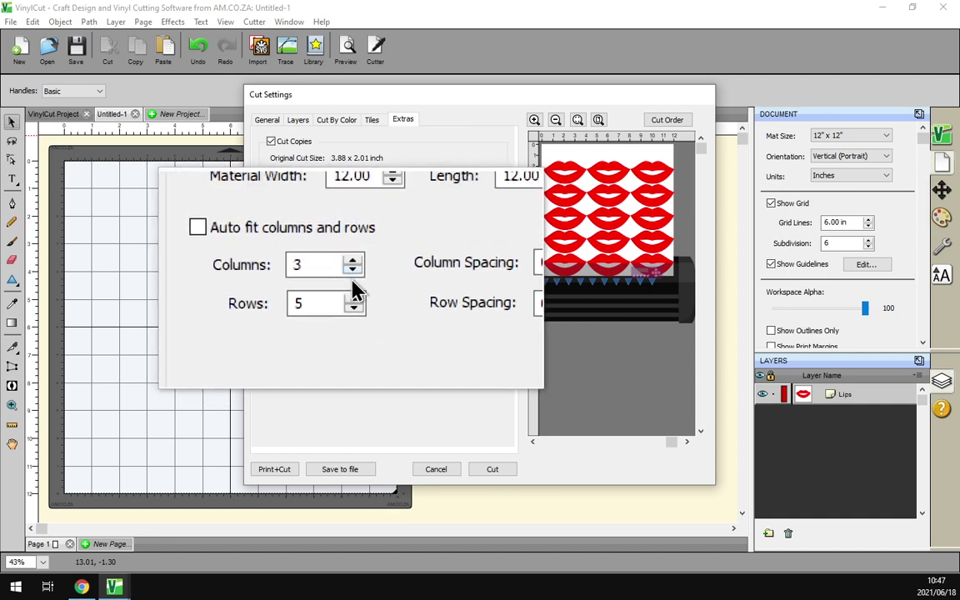
Try 2 columns and 6 rows for the cut copies, restoring the layout to 3 columns and 5 rows
click(354, 276)
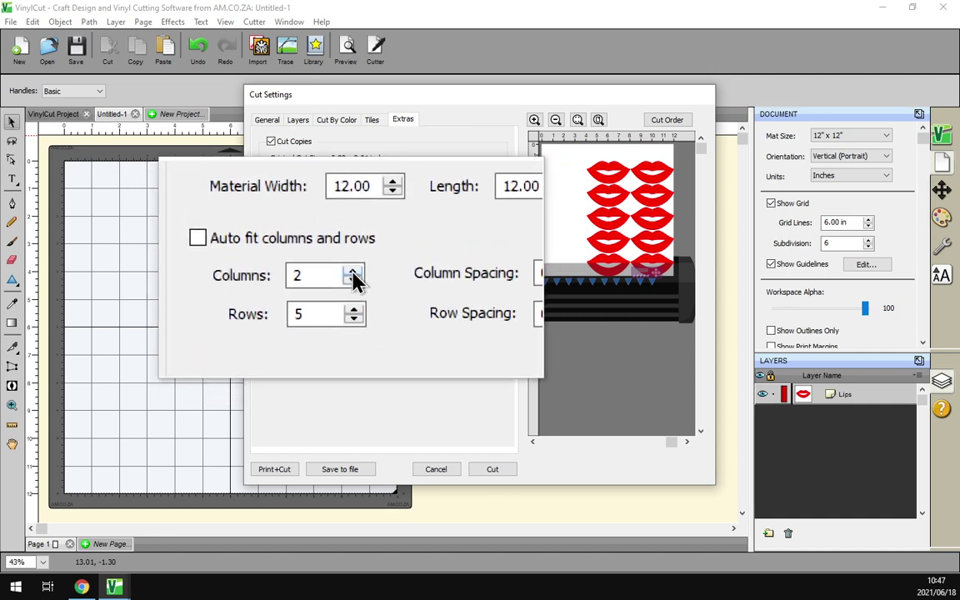
click(353, 277)
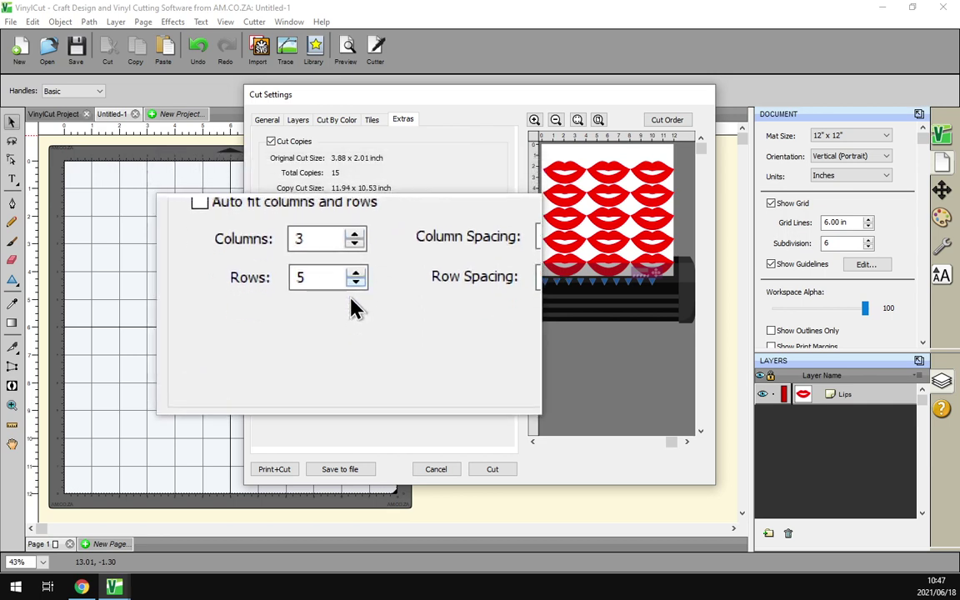
click(353, 297)
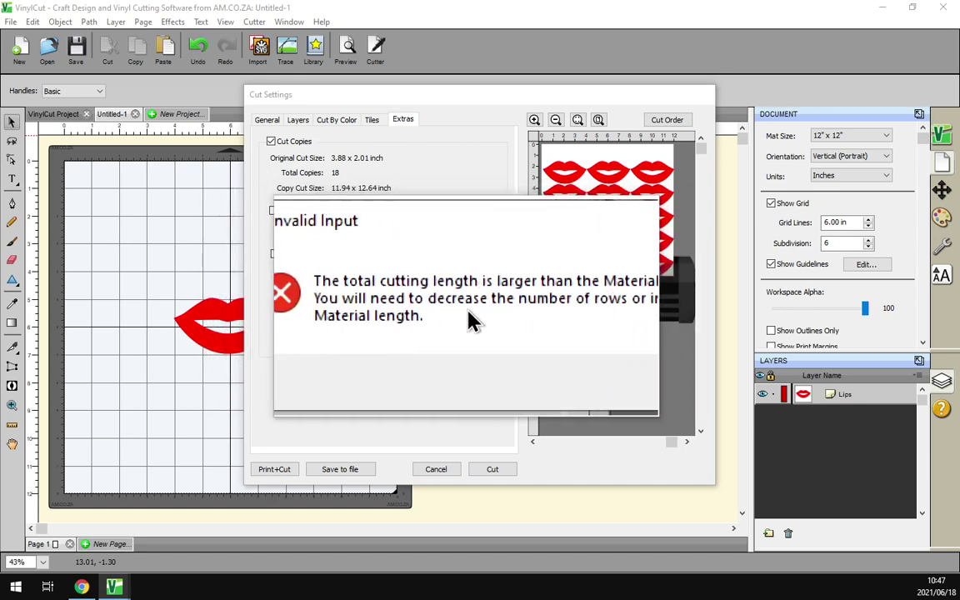
click(579, 343)
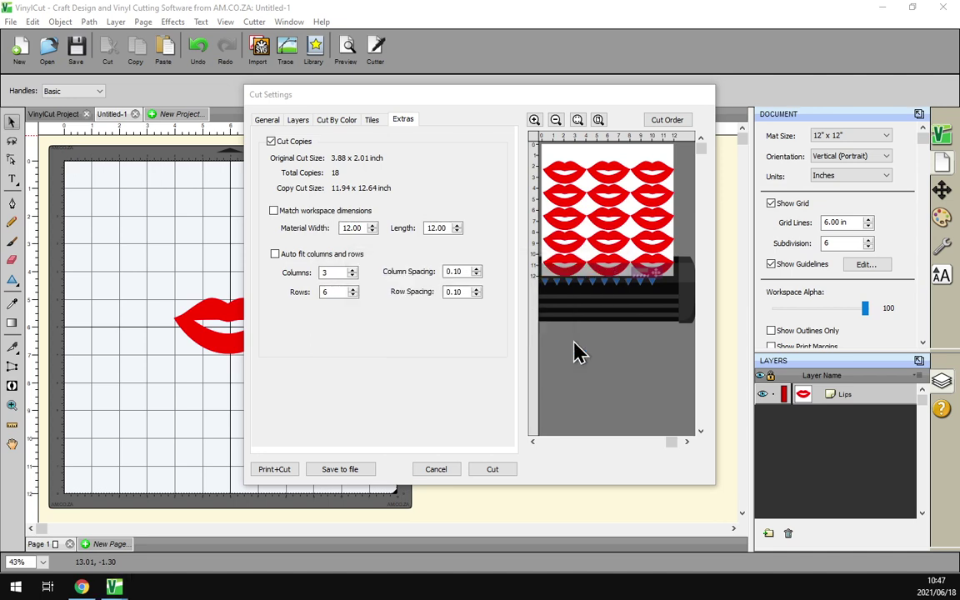
click(353, 295)
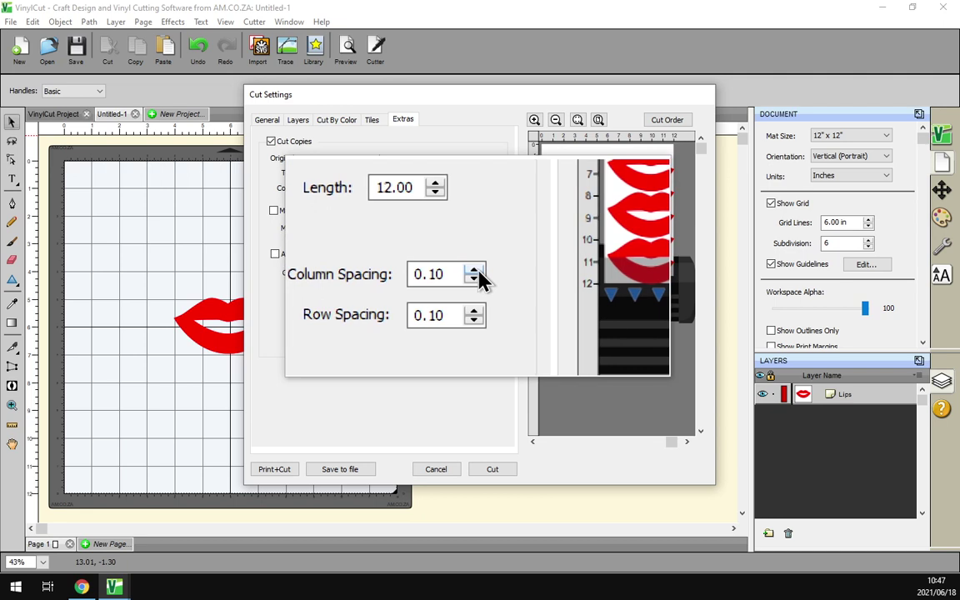
Set both the column spacing and the row spacing of the cut copies to 0.20
click(477, 271)
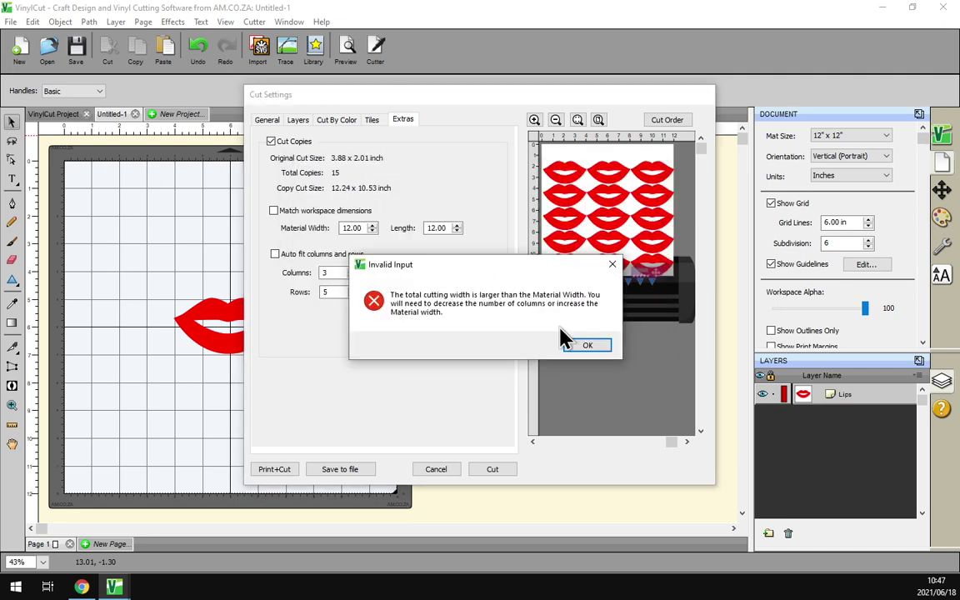
click(580, 345)
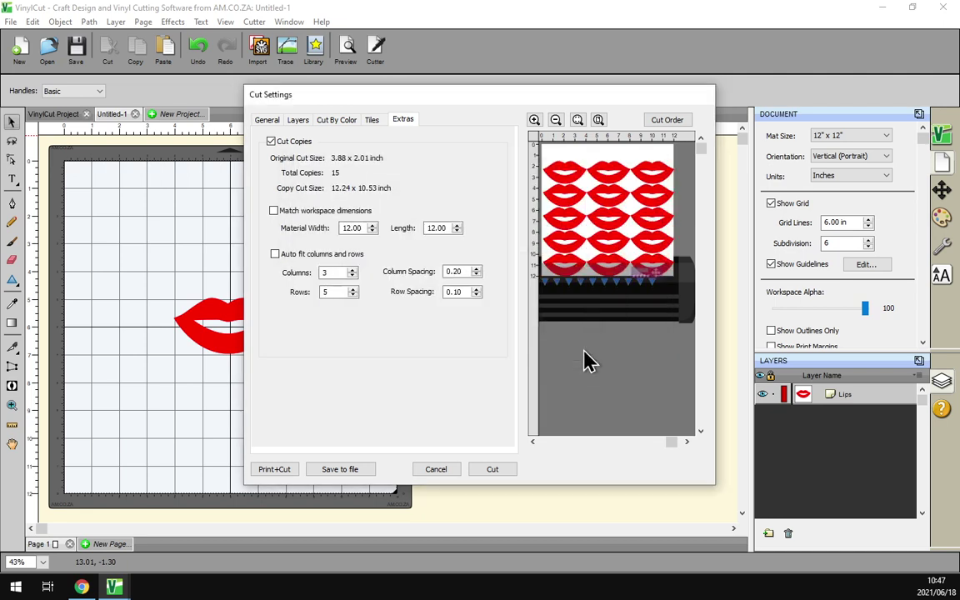
click(478, 288)
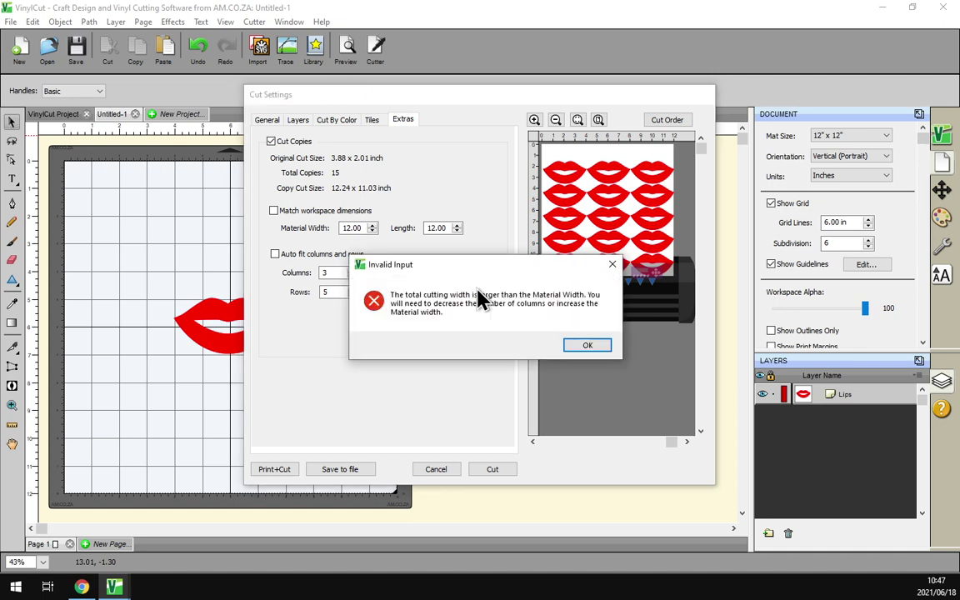
click(579, 346)
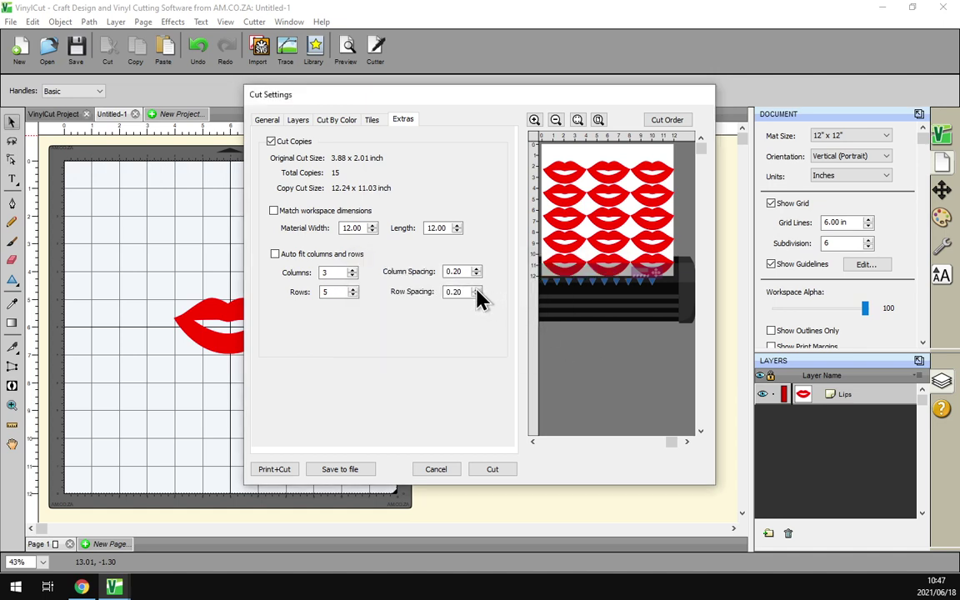
Try a larger and a smaller row spacing for the copies, returning it to 0.20
click(476, 288)
click(580, 346)
click(478, 294)
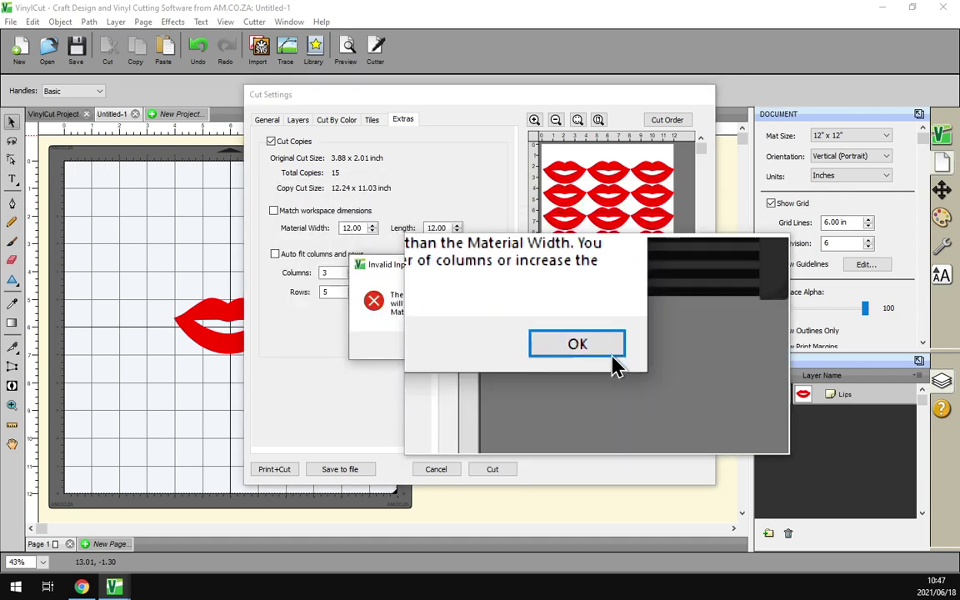
click(575, 345)
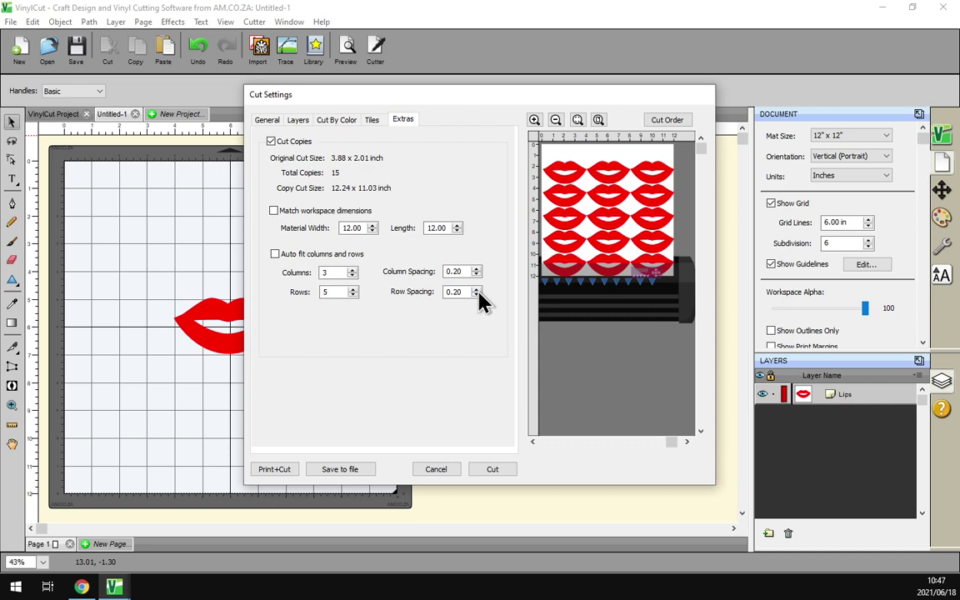
click(477, 295)
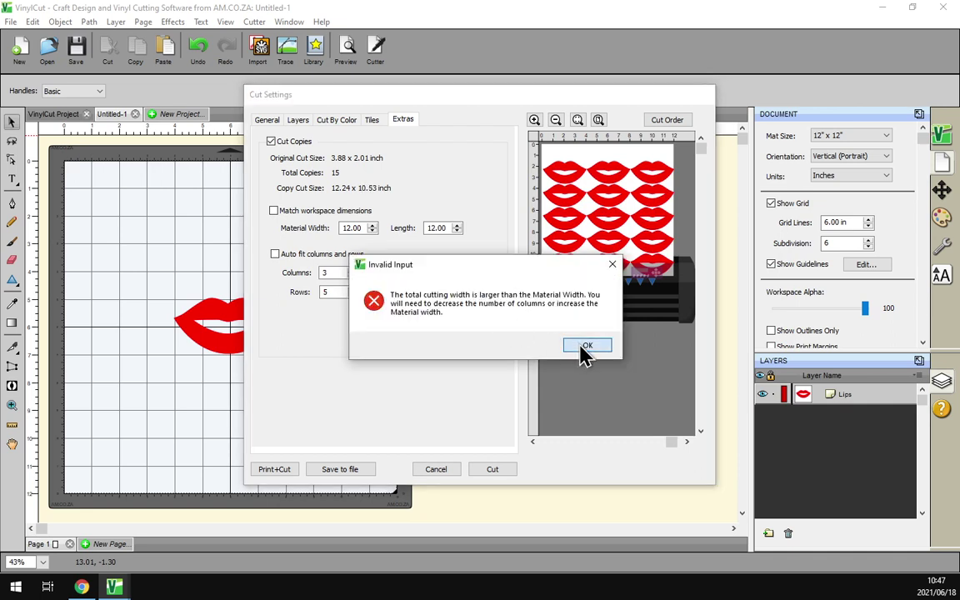
click(583, 347)
click(475, 289)
click(588, 345)
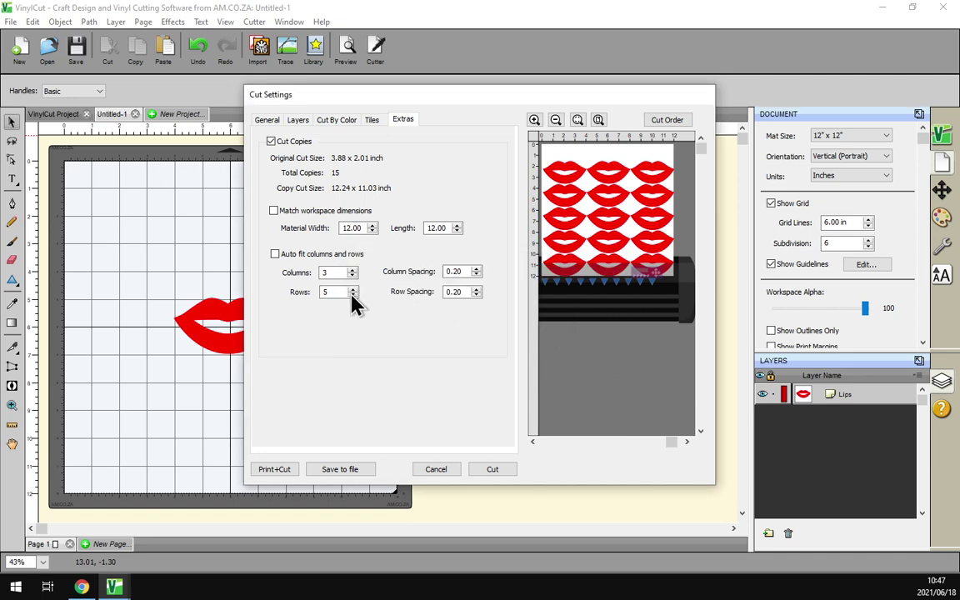
Try 6 rows and other row counts for the copies, returning to 5 rows
click(350, 290)
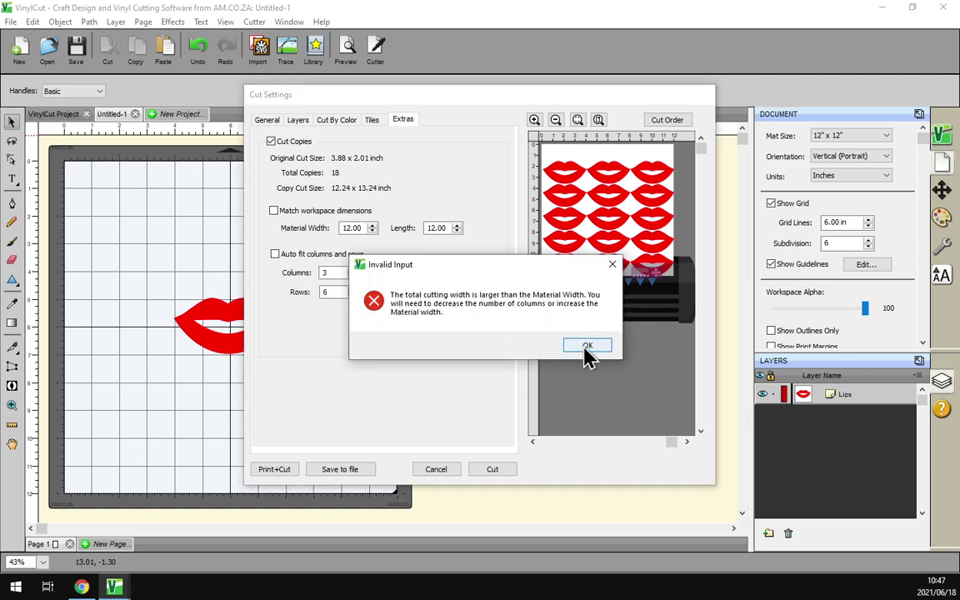
click(585, 344)
click(352, 294)
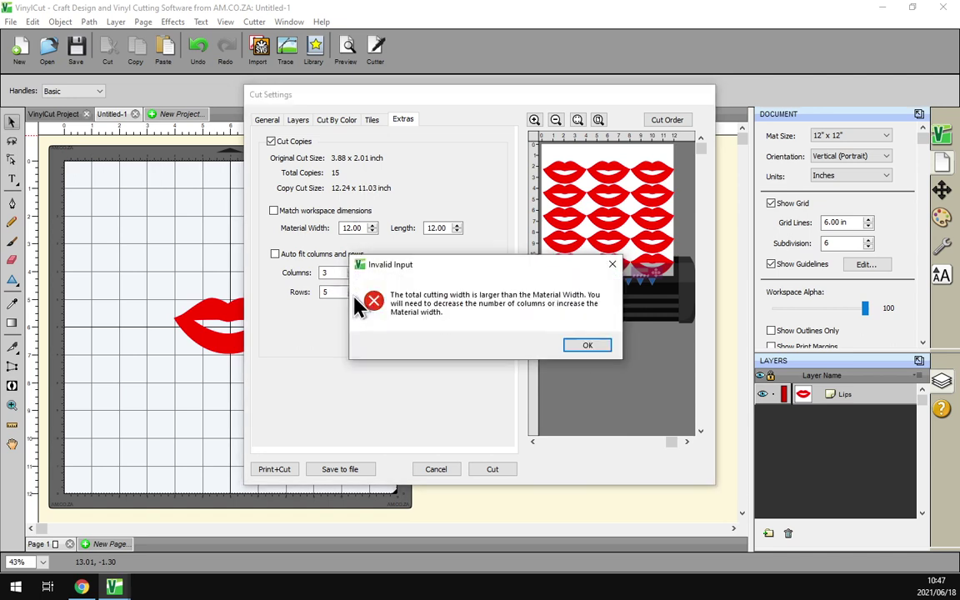
click(586, 345)
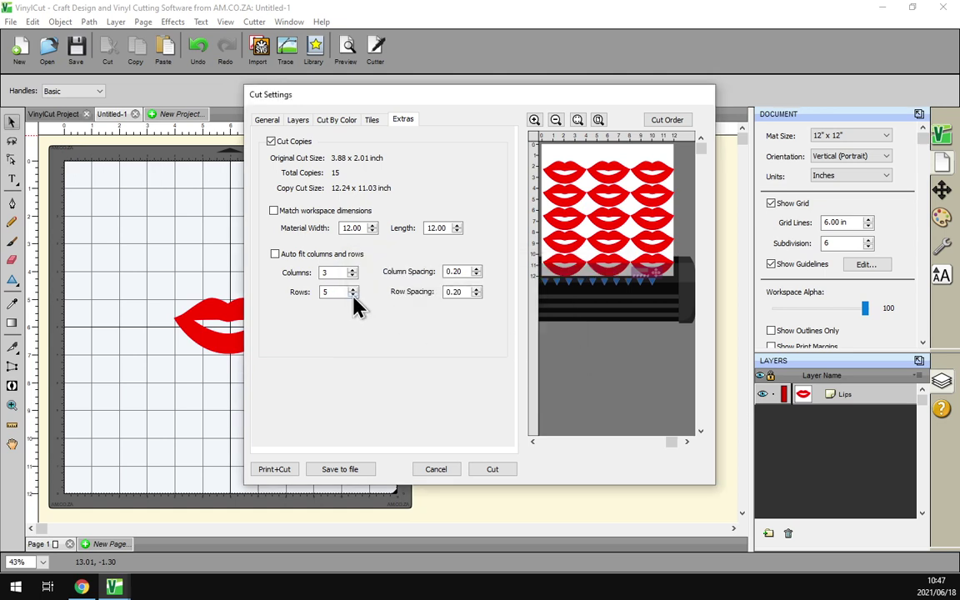
click(352, 294)
click(587, 345)
click(353, 294)
click(587, 345)
Auto fit the copies to 2 columns and 5 rows, and widen the column spacing to 0.60
click(275, 254)
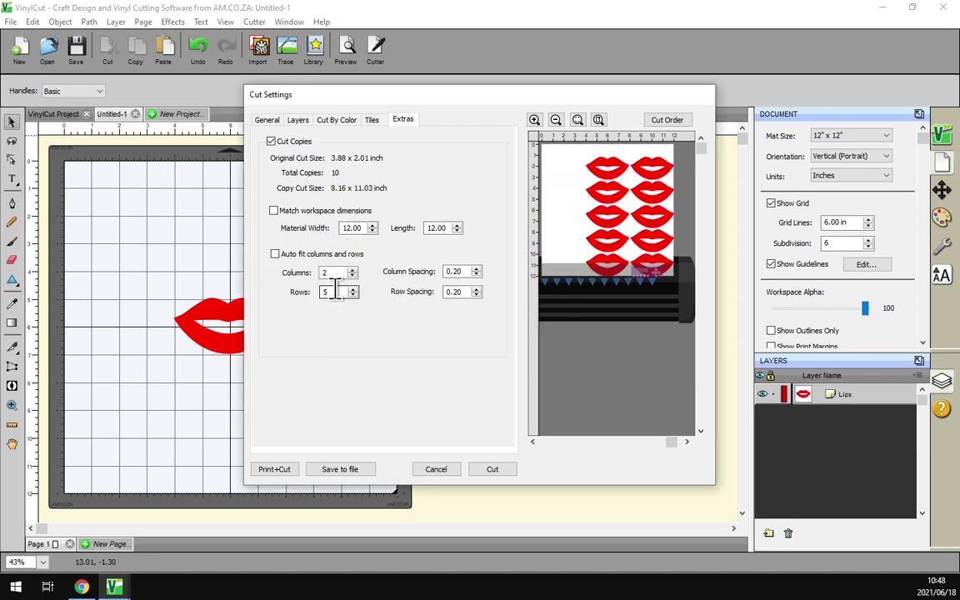
click(477, 270)
click(476, 270)
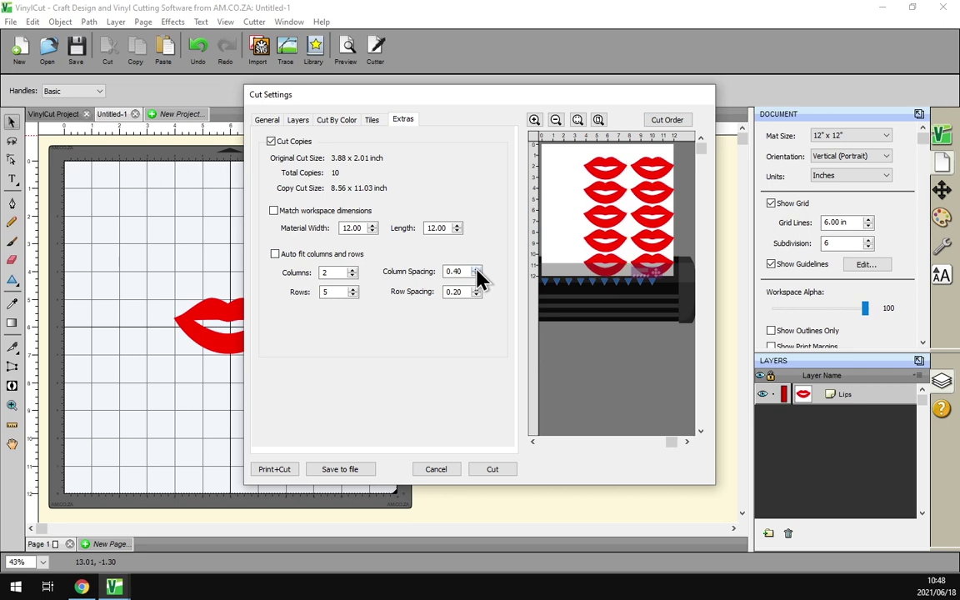
click(477, 270)
click(476, 270)
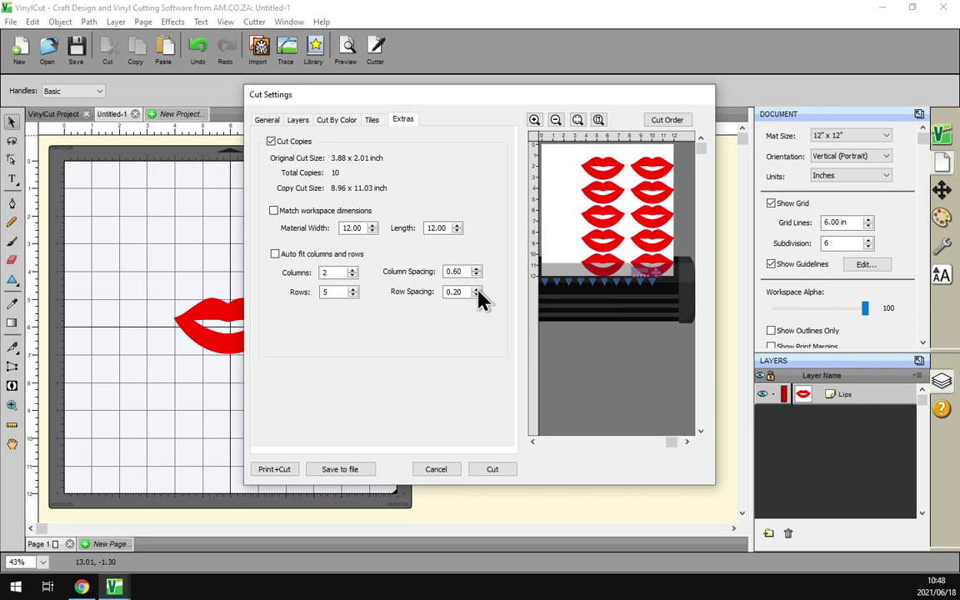
Try a row spacing of 0.40 for the two-column layout, bringing it back to 0.20
click(478, 288)
click(477, 288)
click(586, 346)
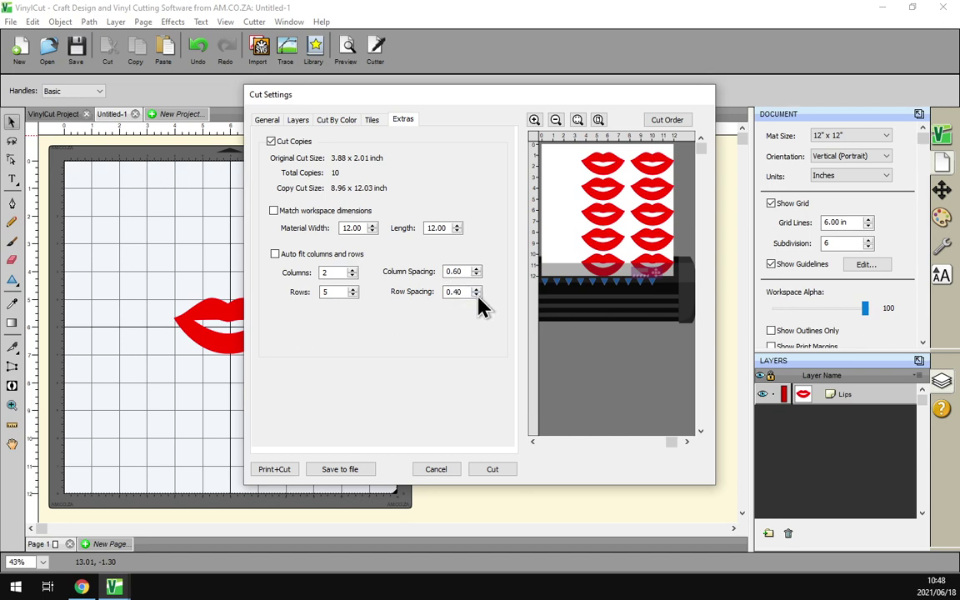
click(476, 295)
click(477, 295)
click(476, 295)
click(476, 289)
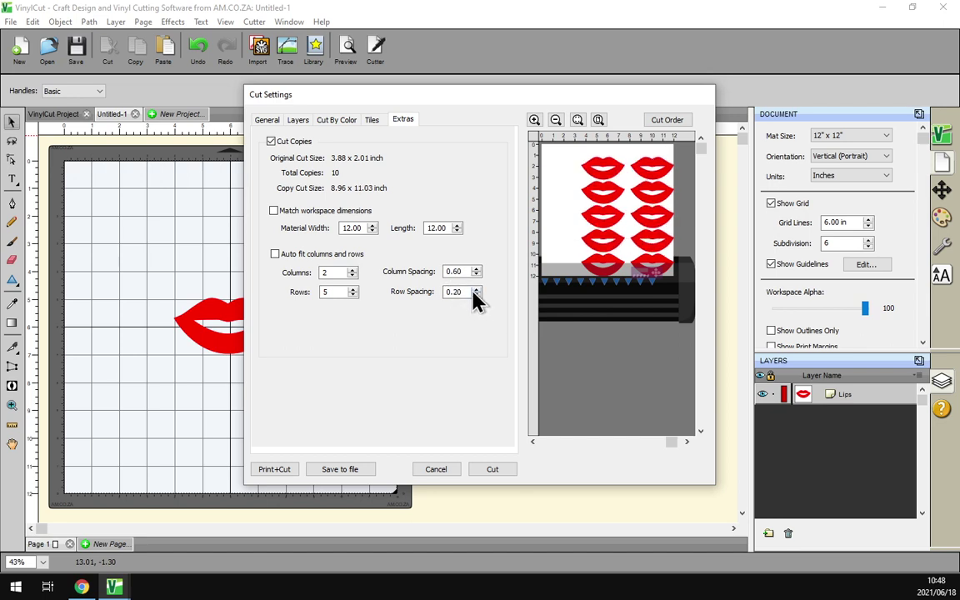
Try 3 columns with the column spacing reduced to 0.50, going back to 2 columns
click(353, 269)
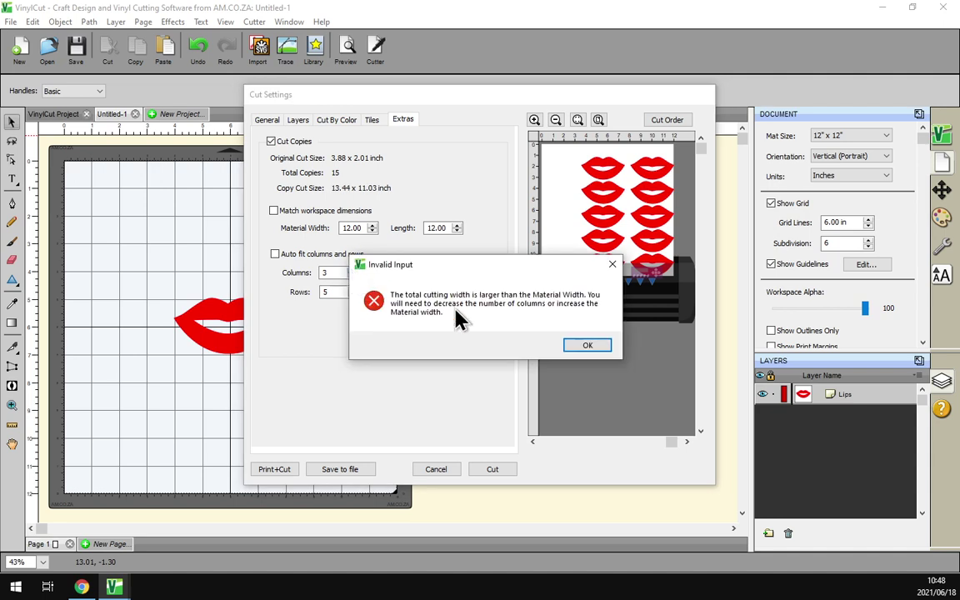
click(585, 348)
click(476, 275)
click(583, 347)
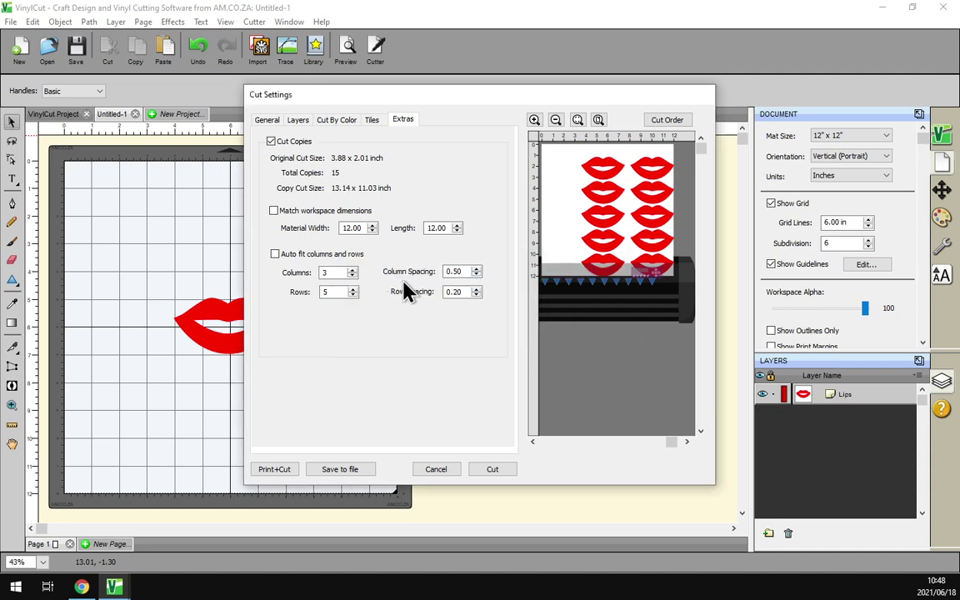
click(353, 276)
Reduce the column spacing to 0.10 and set the cut copies to 3 columns
click(476, 275)
click(476, 275)
click(476, 275)
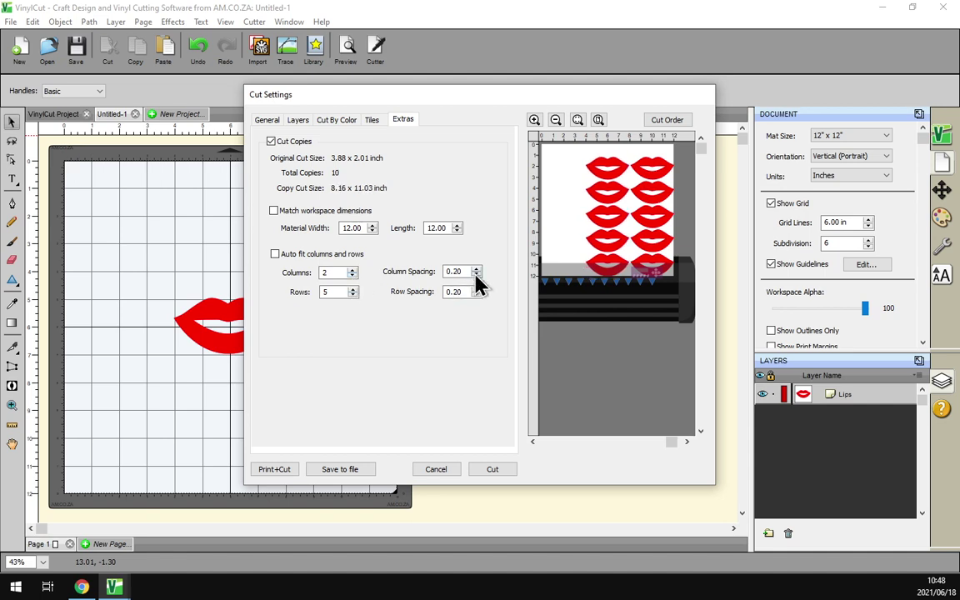
click(476, 275)
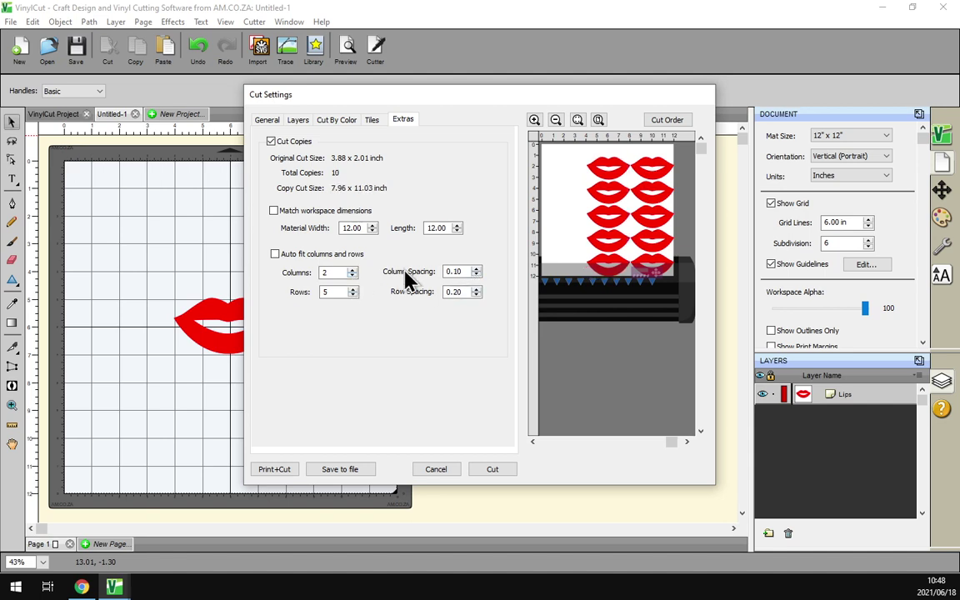
click(353, 269)
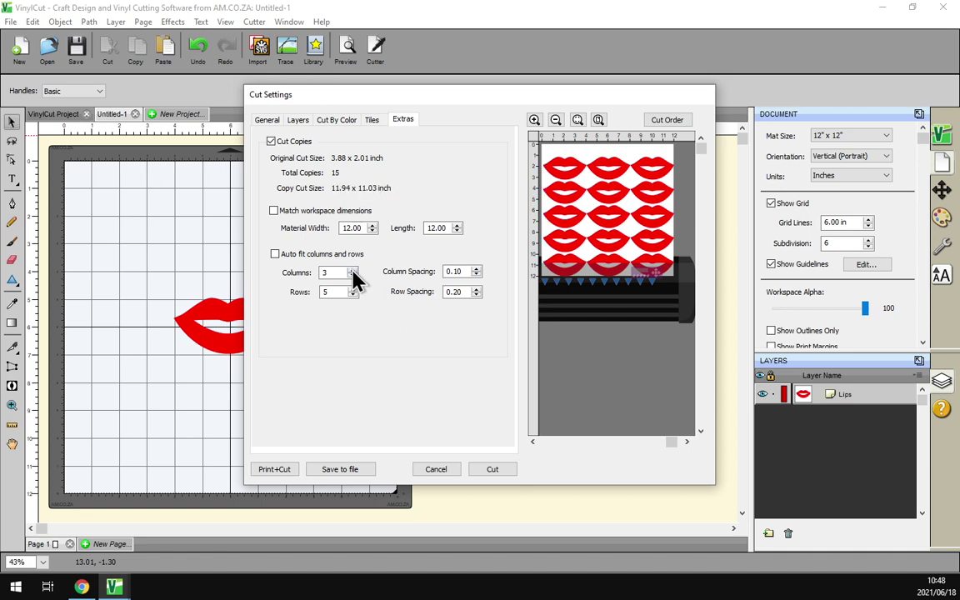
Set the row spacing to 0.30 and try automatic fitting of columns and rows, leaving it switched off
click(475, 290)
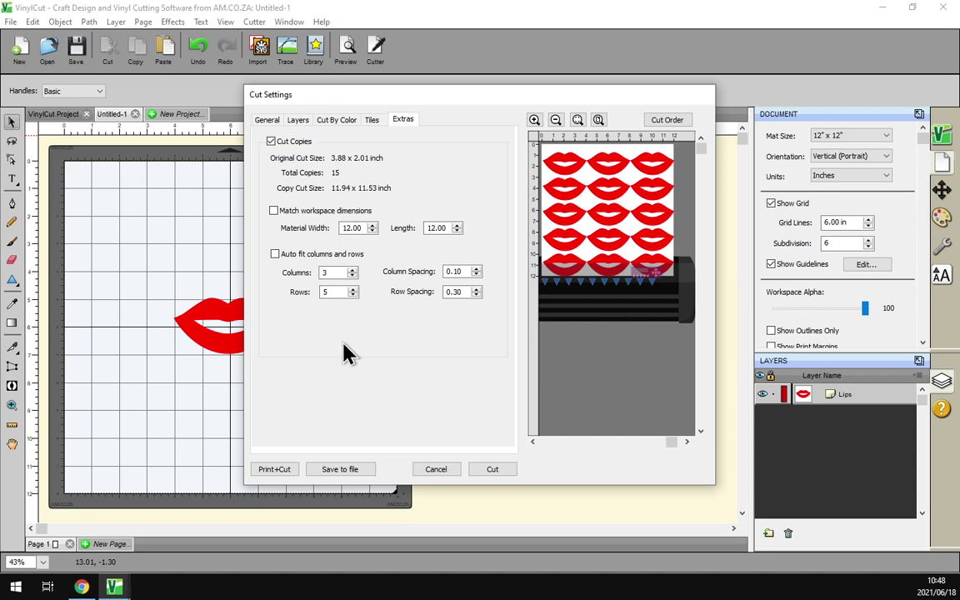
click(276, 252)
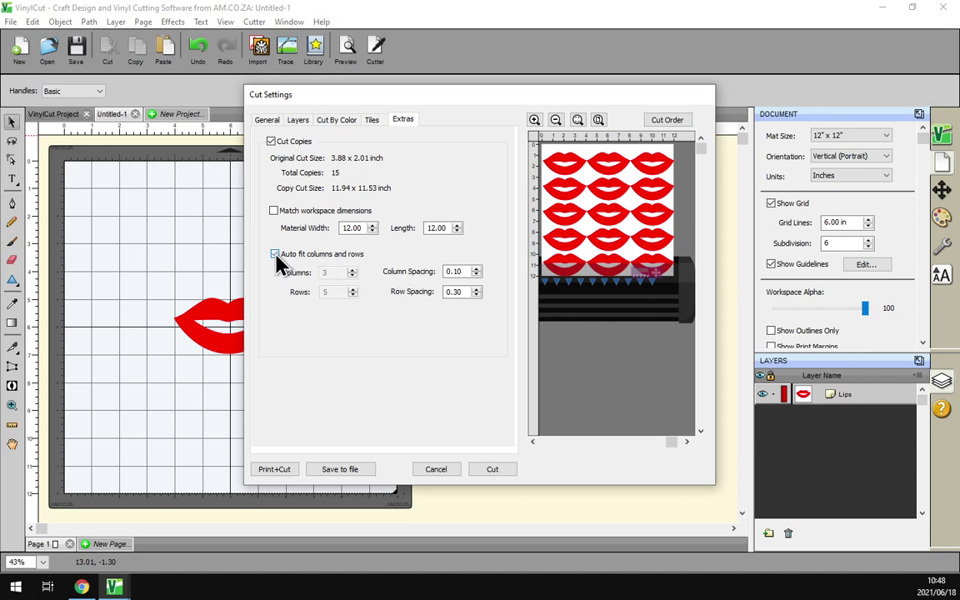
click(275, 255)
click(275, 254)
click(275, 254)
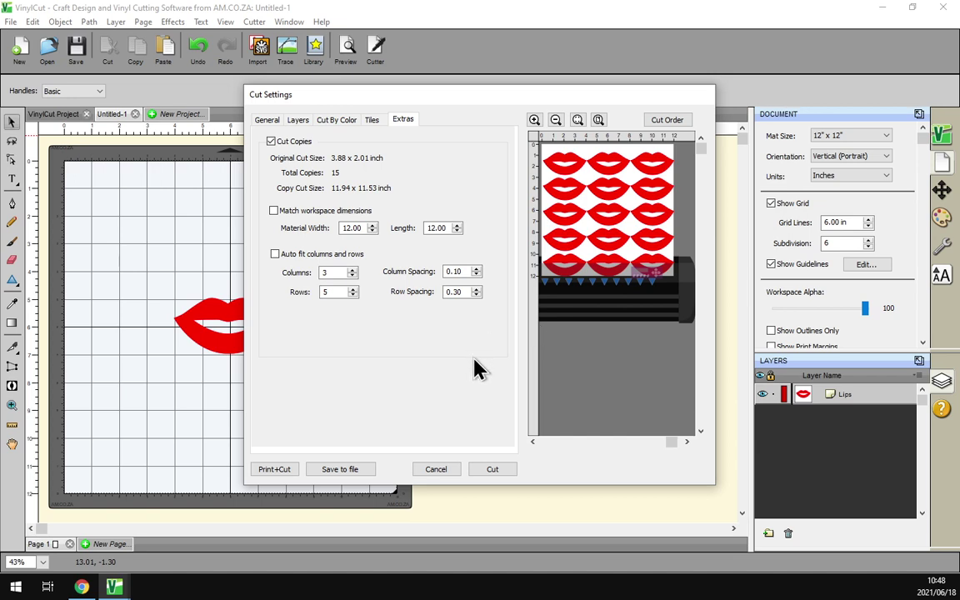
Switch to Chrome and view the VinylCut website and the Software Training Videos page on softwaretraining.co.za
click(81, 587)
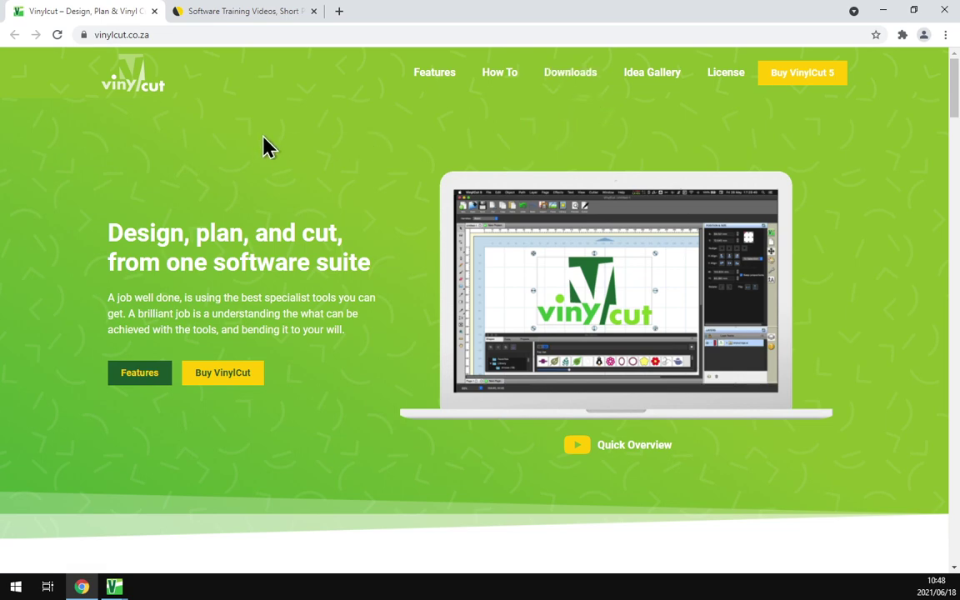
click(210, 11)
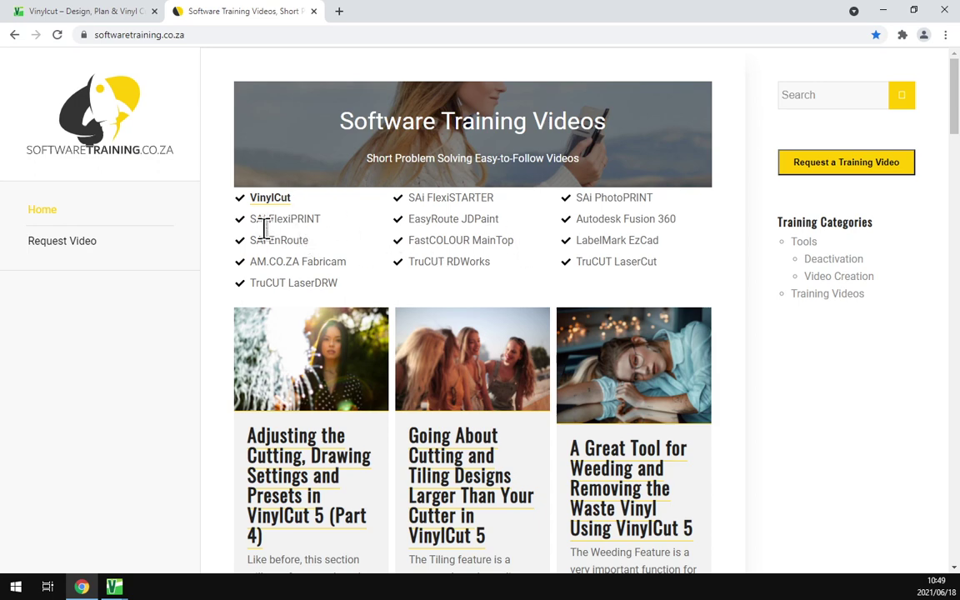
click(470, 356)
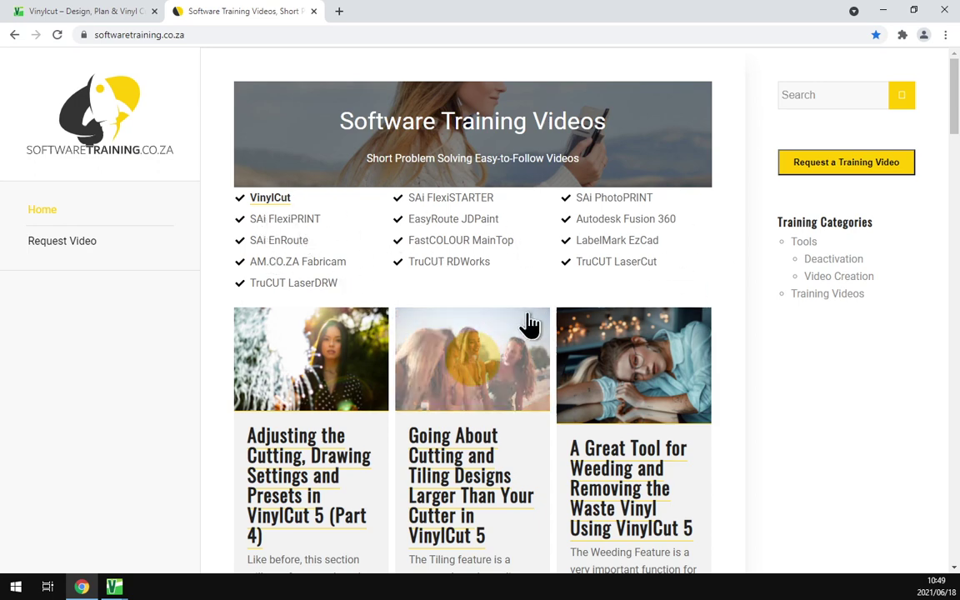